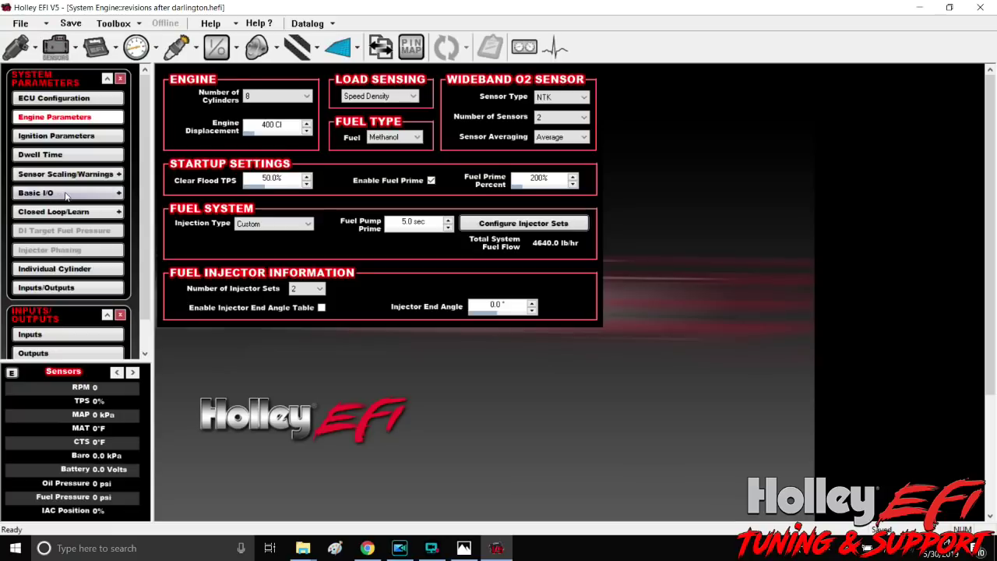
Step: Set the CAN Bus 2 type to Holley Standard in the Basic I/O CAN bus settings
left_click(66, 194)
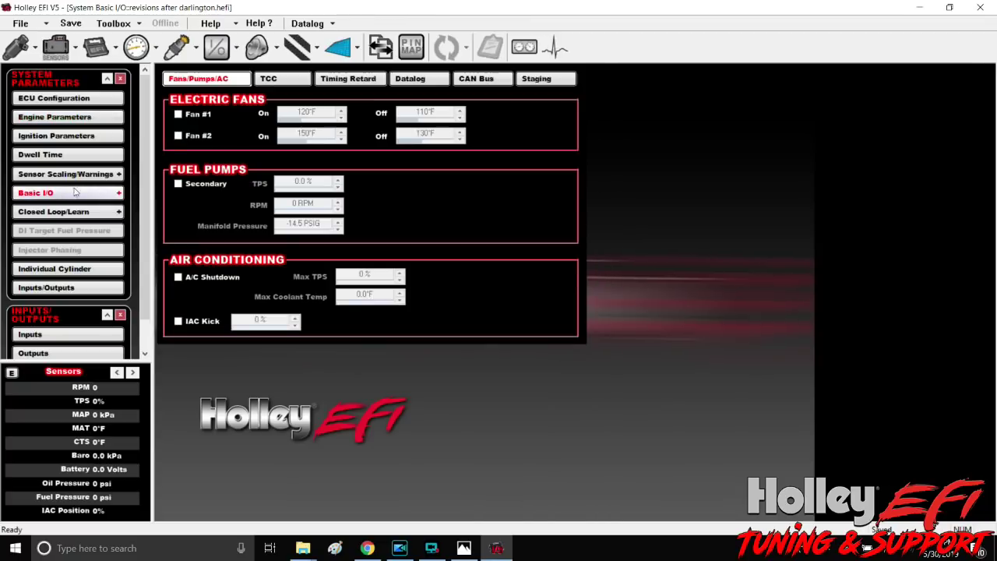
left_click(483, 78)
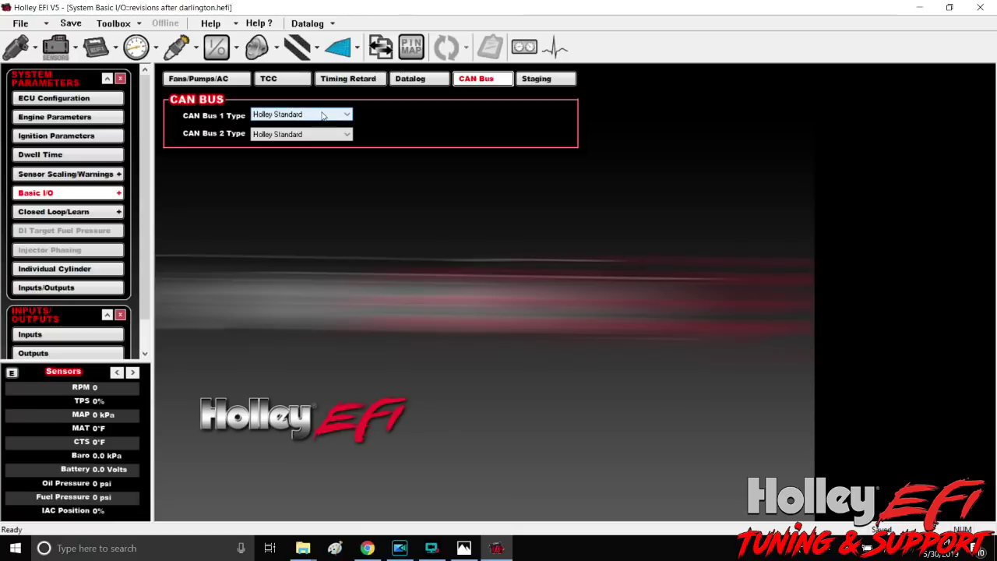
left_click(336, 136)
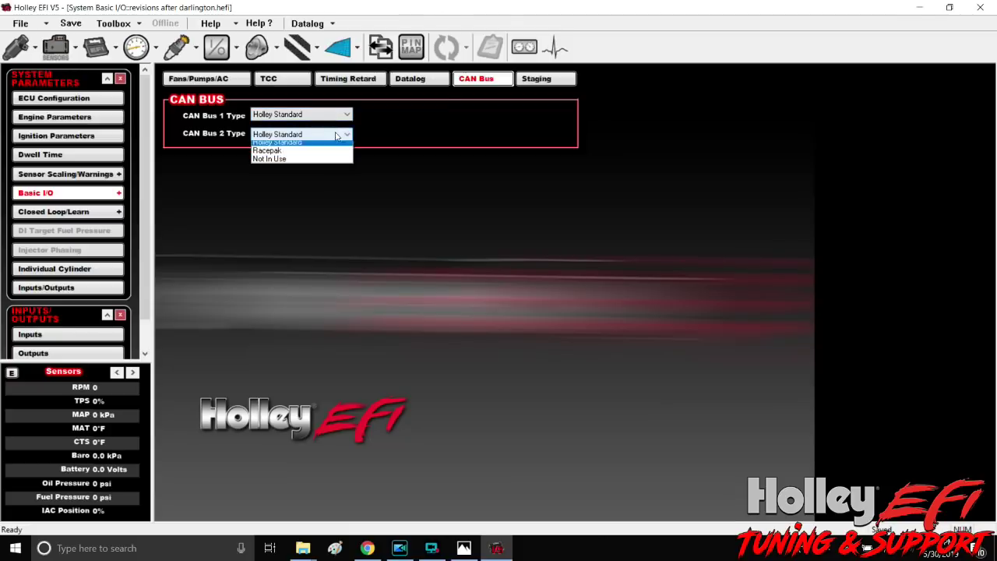
left_click(336, 136)
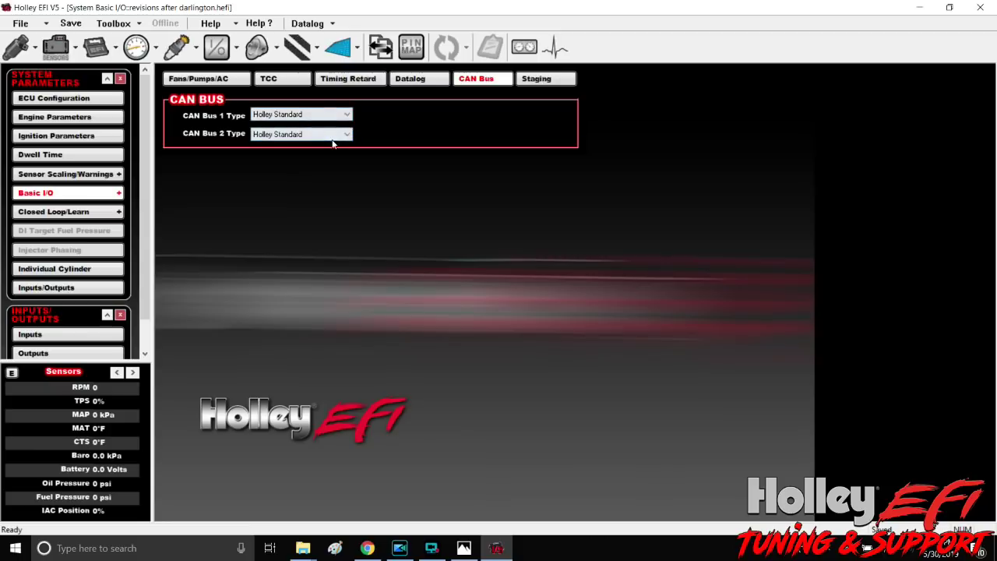
left_click(334, 135)
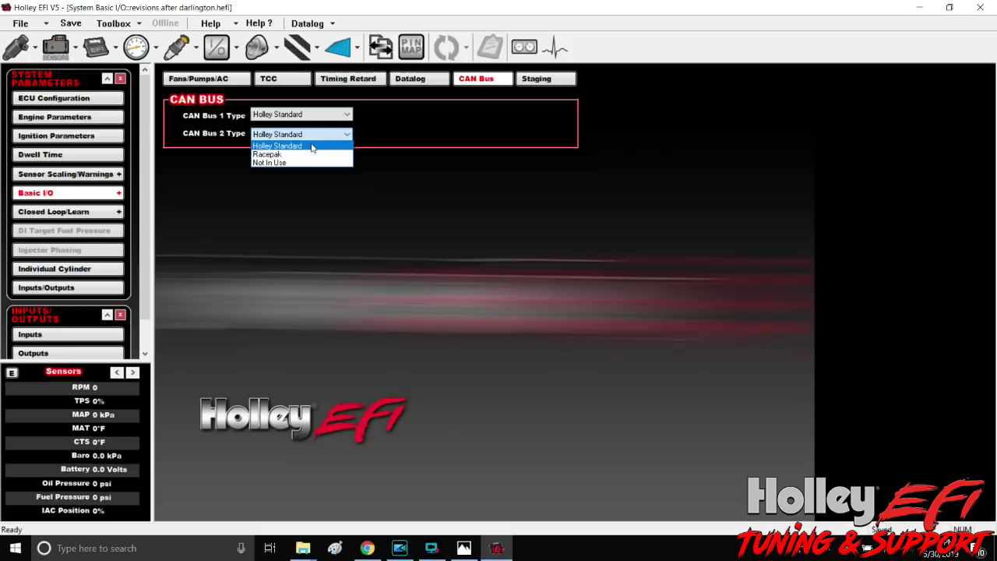
left_click(312, 148)
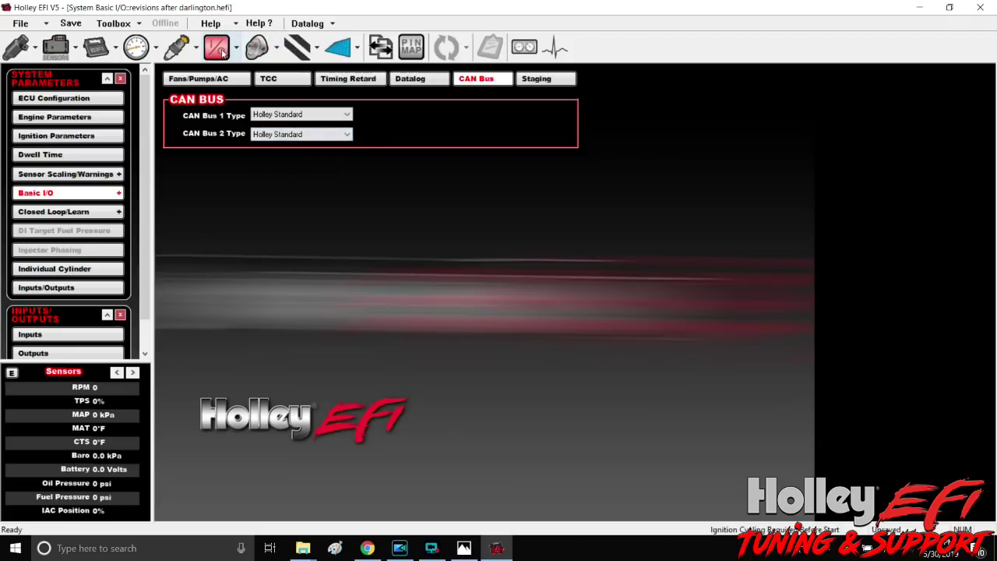
Step: Name inputs #61 through #64 as egt 1, egt 2, egt 3 and egt 4
left_click(219, 49)
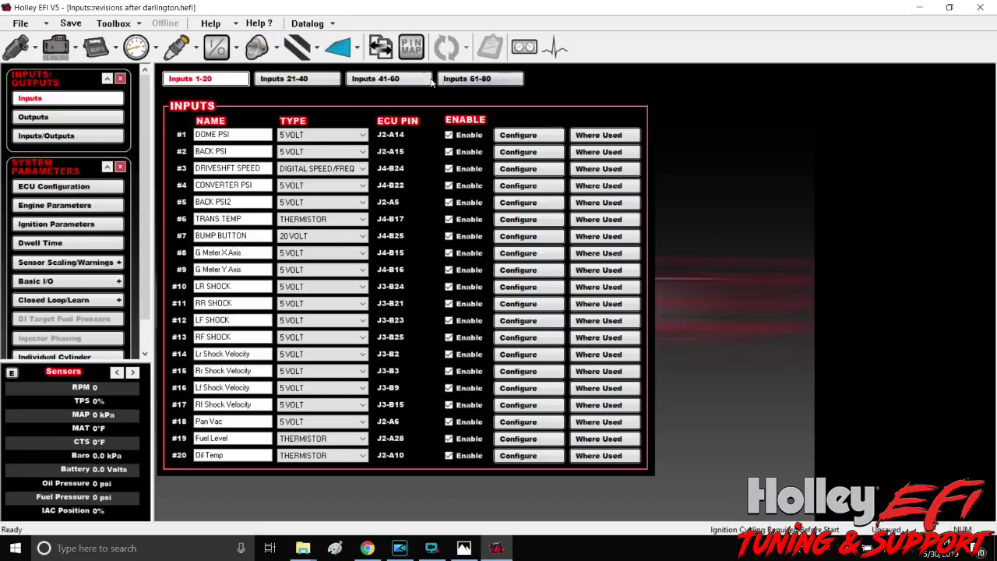
left_click(471, 78)
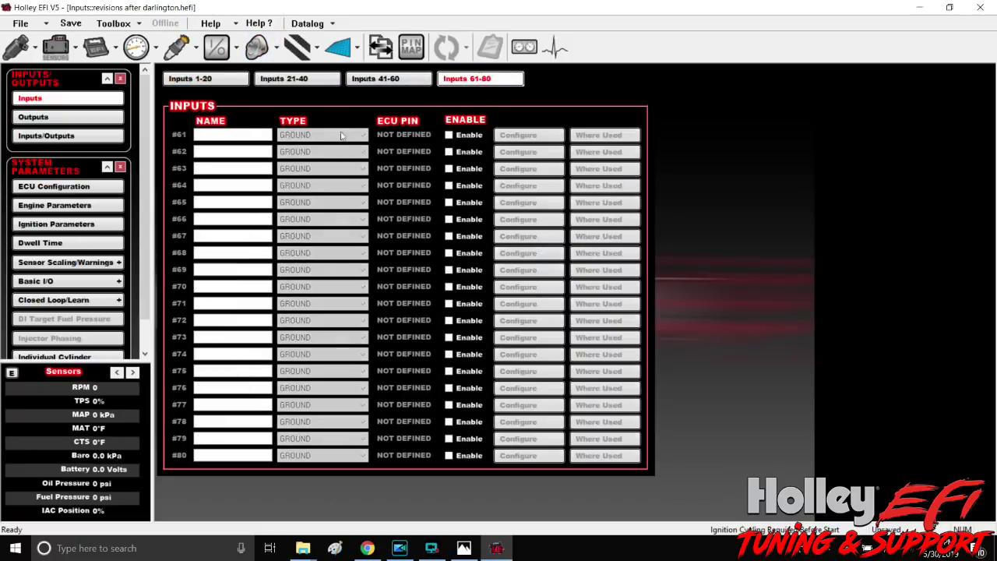
left_click(256, 134)
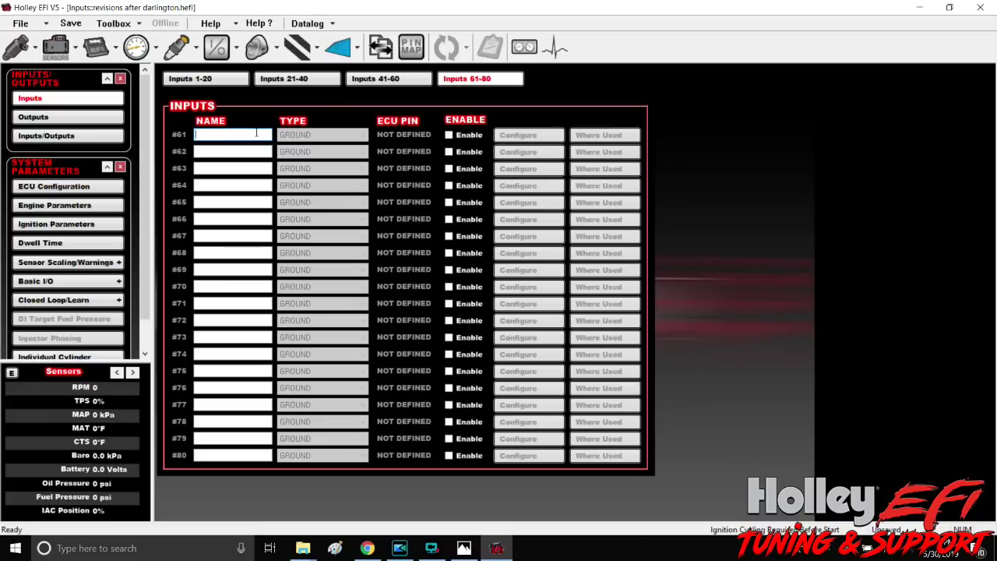
type("egt 1")
key("Return")
type("egt 2")
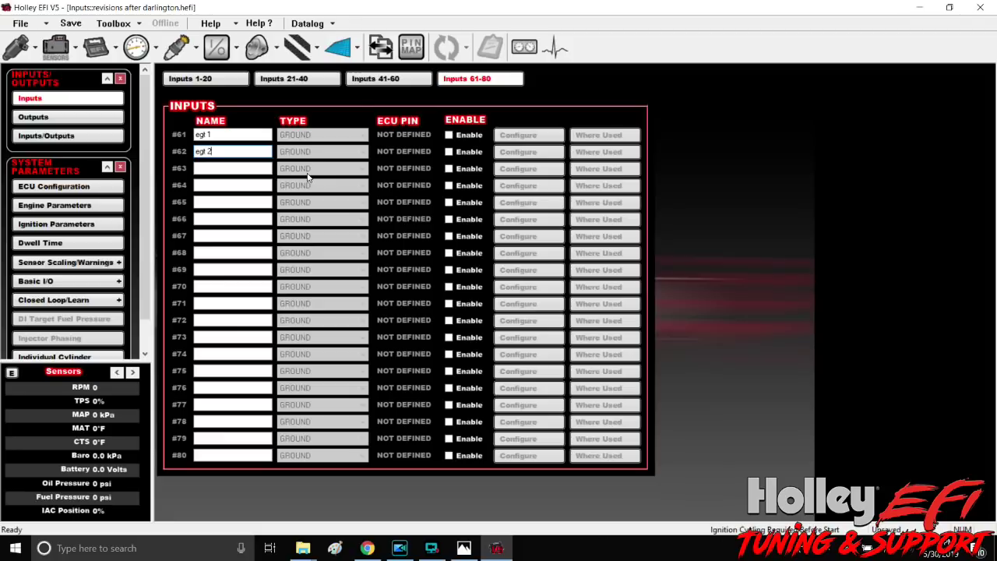
left_click(262, 166)
type("egt 3")
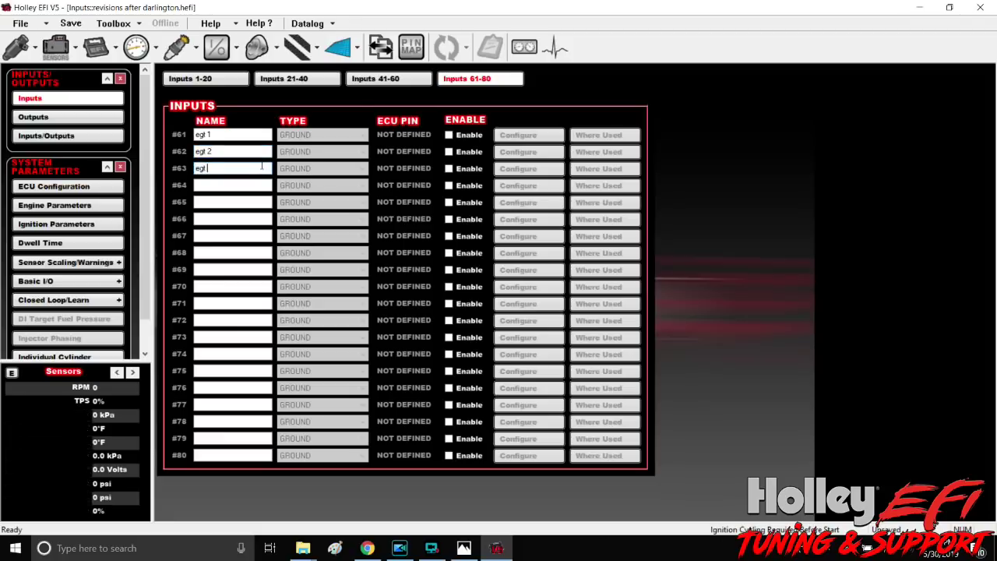
left_click(252, 185)
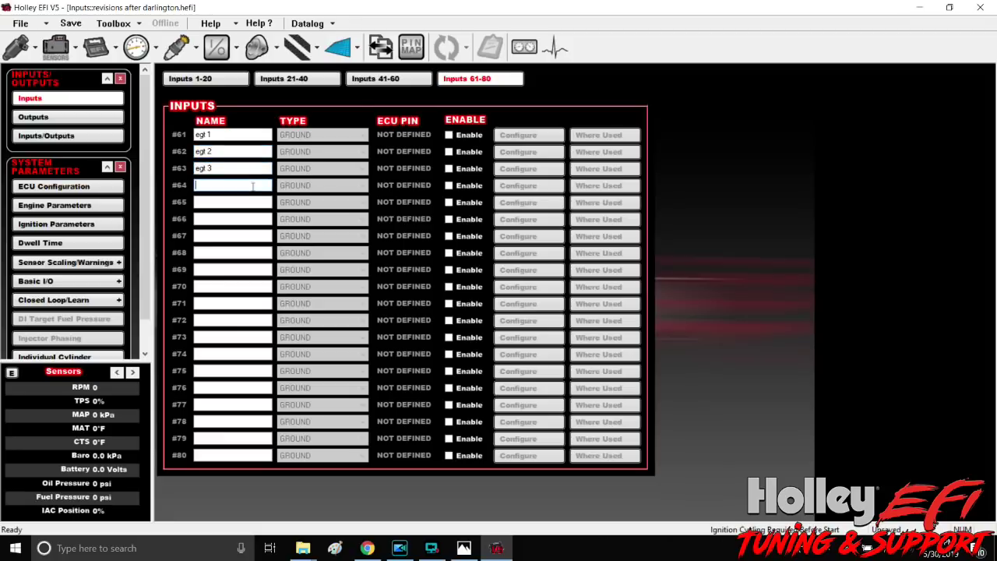
type("egt 4")
Step: Name inputs #65 through #68 as egt 5, egt 6, egt 7 and egt 8
left_click(213, 200)
type("eg")
key("BackSpace")
key("BackSpace")
type("egt 5")
left_click(221, 221)
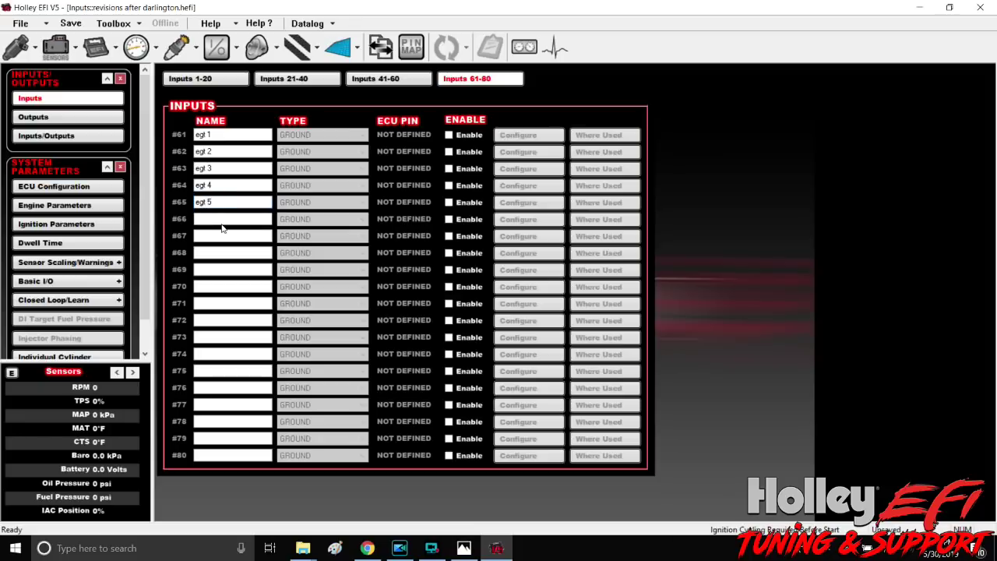
type("egt 6")
left_click(206, 234)
type("egt 7")
left_click(218, 253)
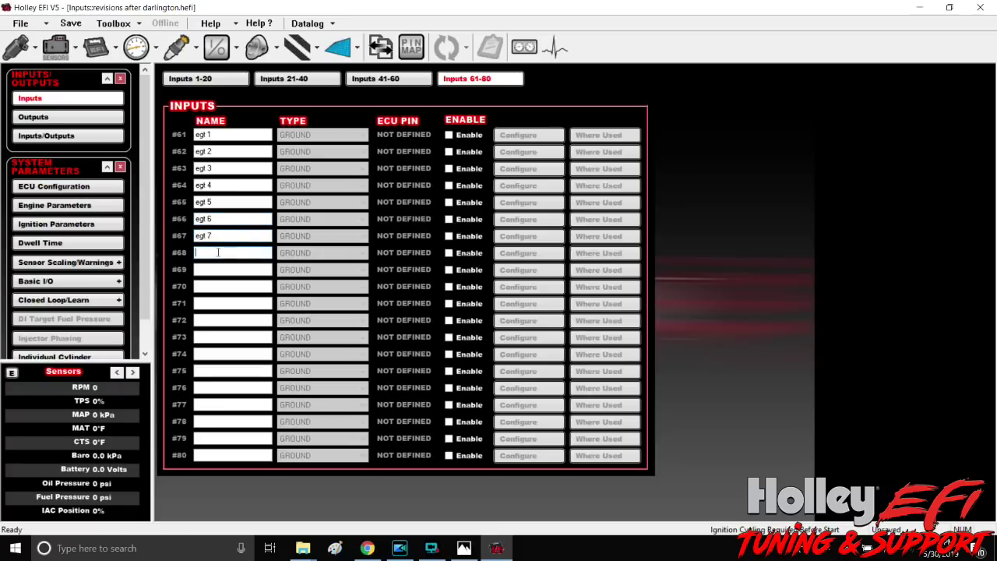
type("egt 8")
Step: Enable the egt 1 input and set its type to CAN, acknowledging the reset of its parameters
left_click(449, 135)
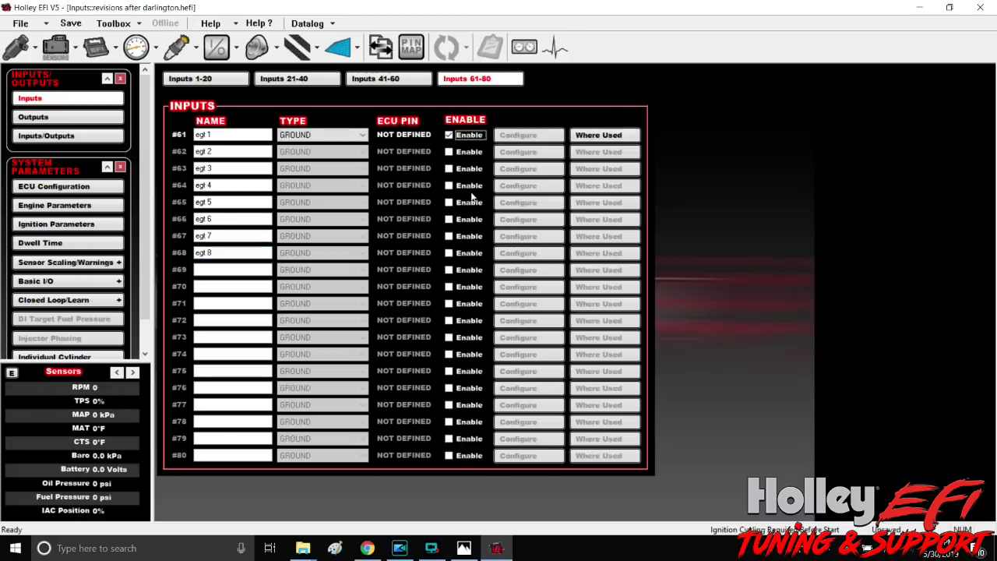
left_click(361, 136)
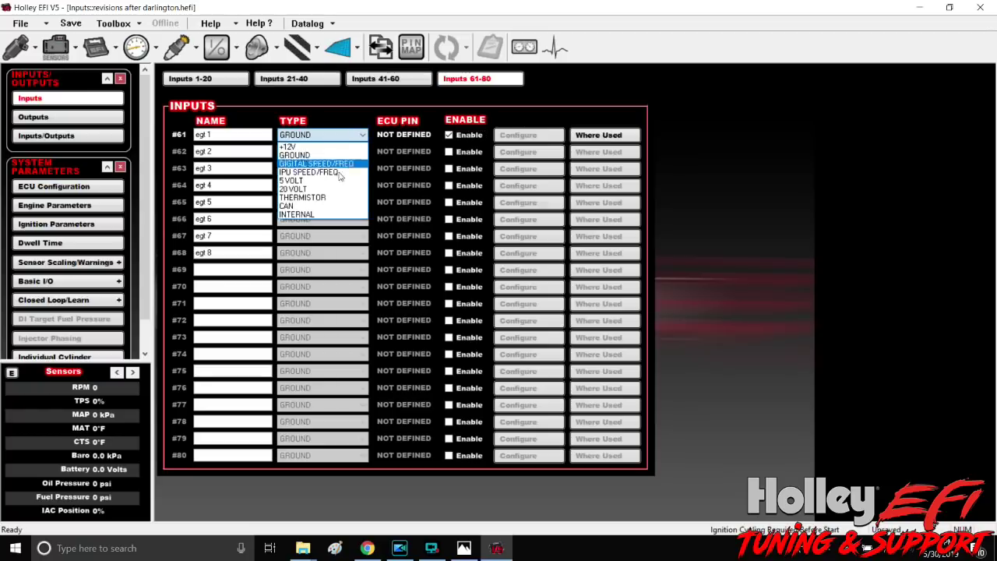
left_click(329, 206)
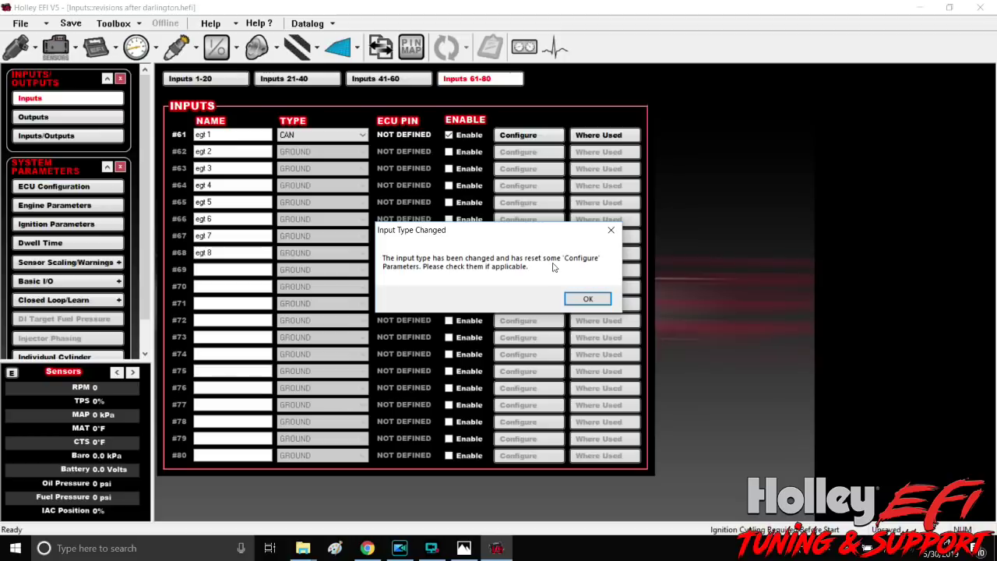
left_click(587, 300)
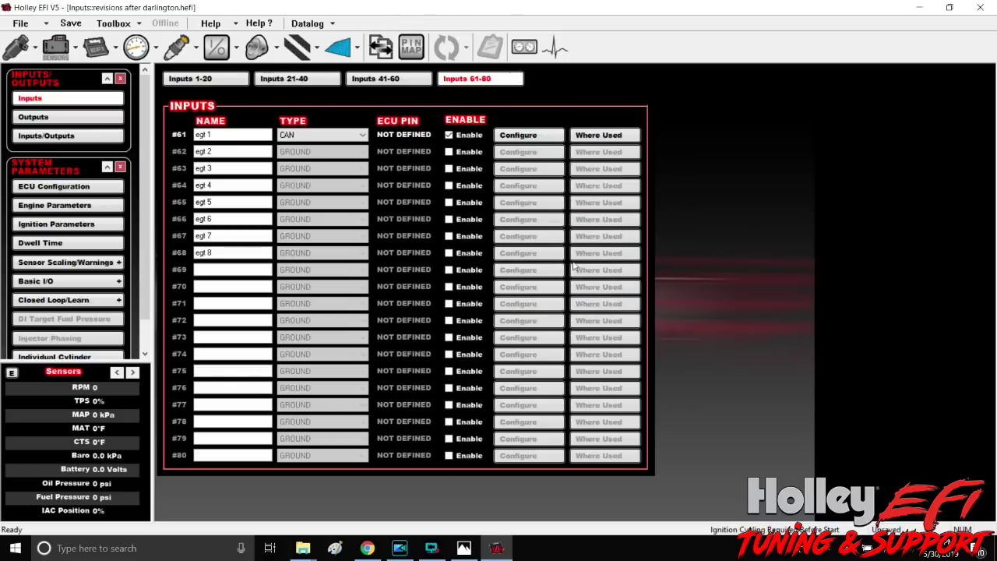
Step: Configure egt 1 as a Holley EGT sensor on Channel A of the EGT 8 Ch CAN device
left_click(525, 136)
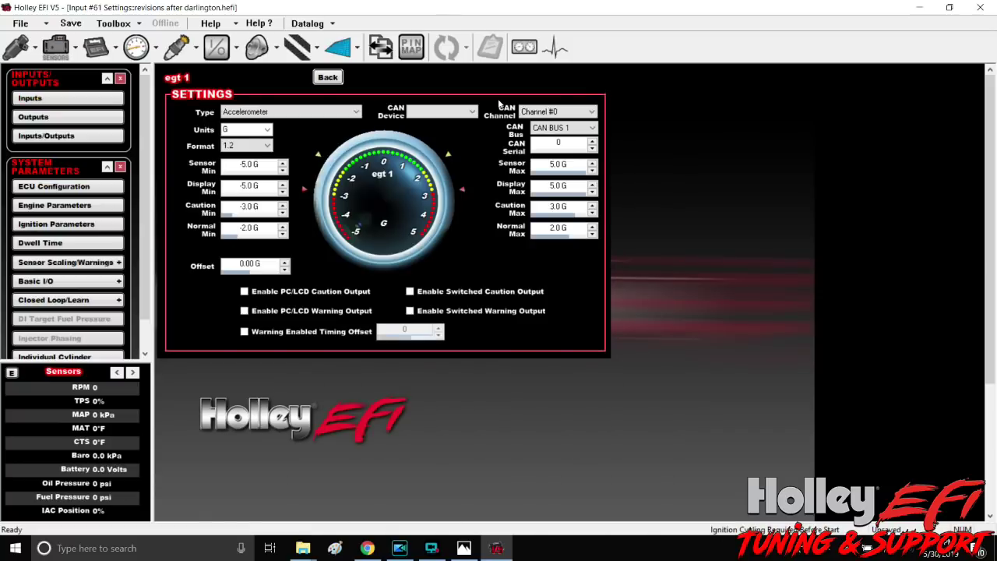
left_click(281, 117)
scroll(292, 210, "down", 6)
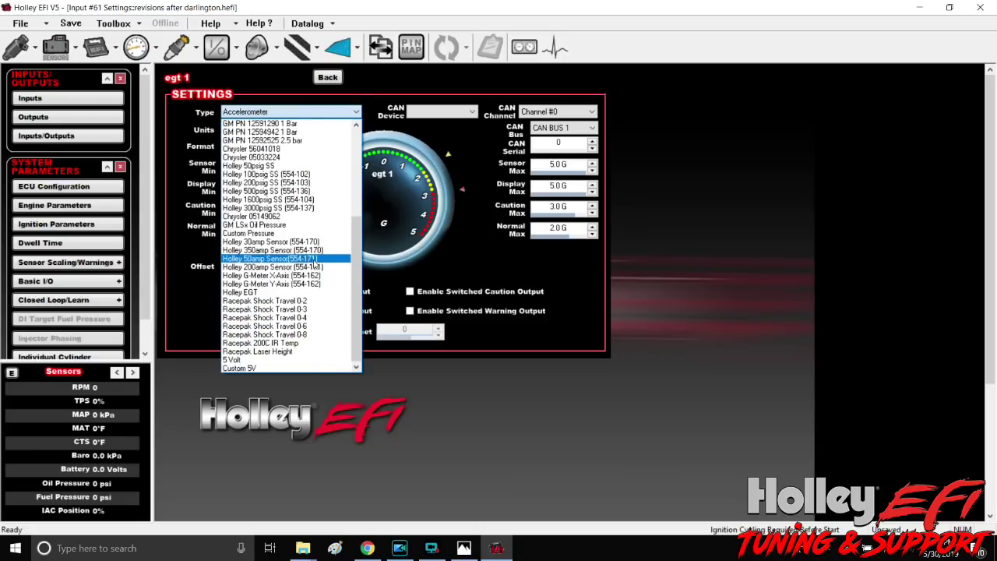
left_click(248, 293)
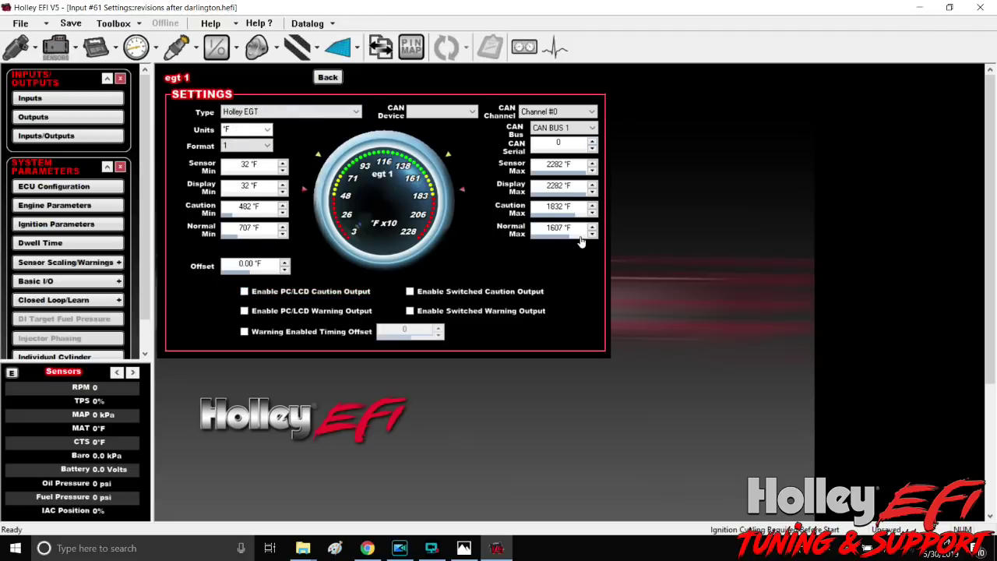
left_click(471, 112)
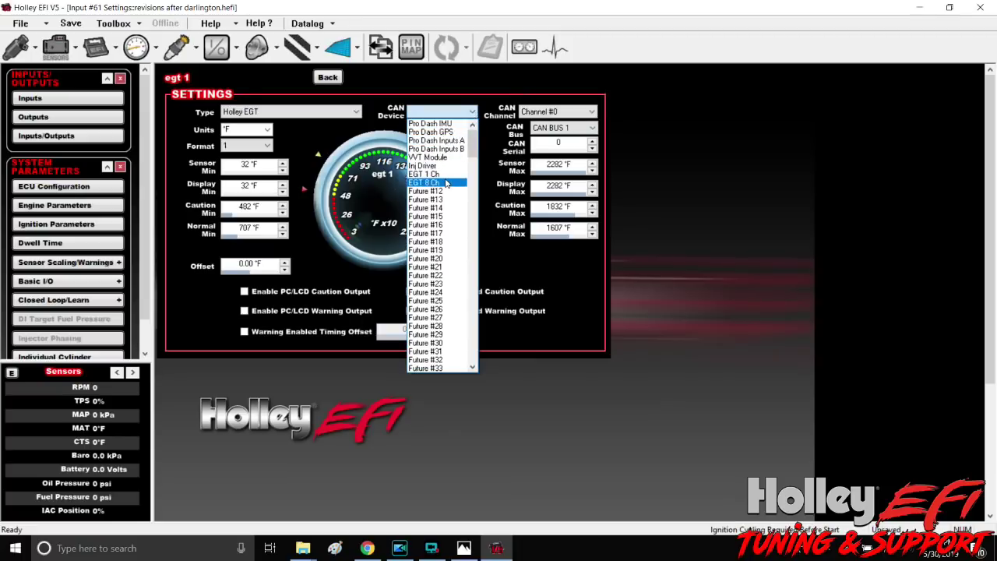
left_click(446, 182)
left_click(556, 113)
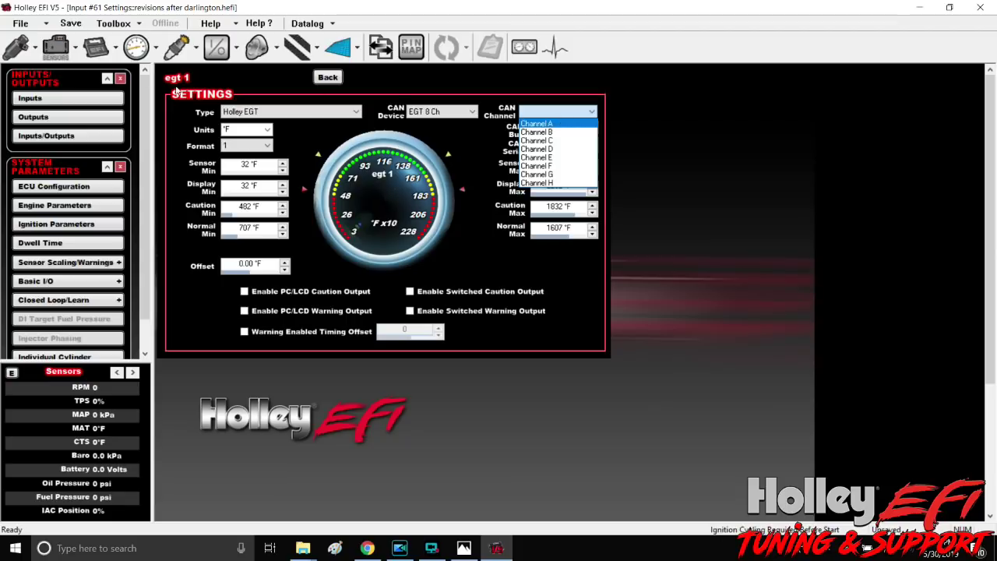
left_click(548, 124)
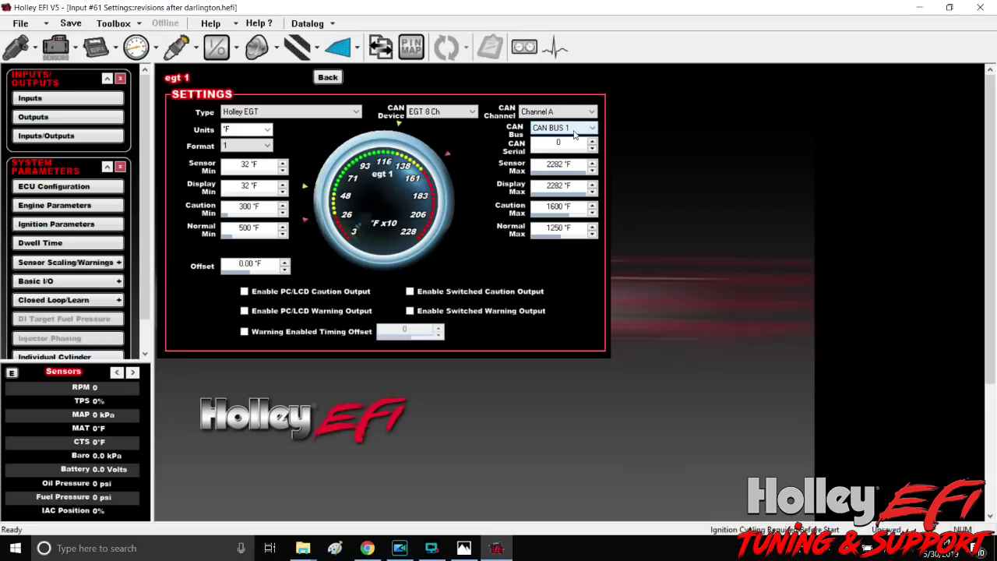
Step: Assign egt 1 to CAN BUS 1 with CAN serial 0308 and return to the inputs list
left_click(574, 132)
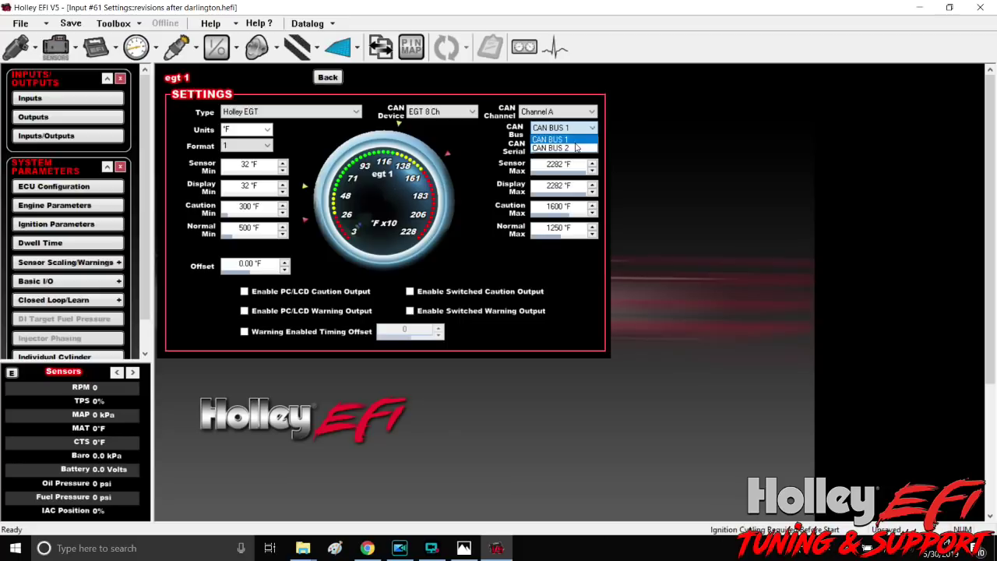
left_click(577, 147)
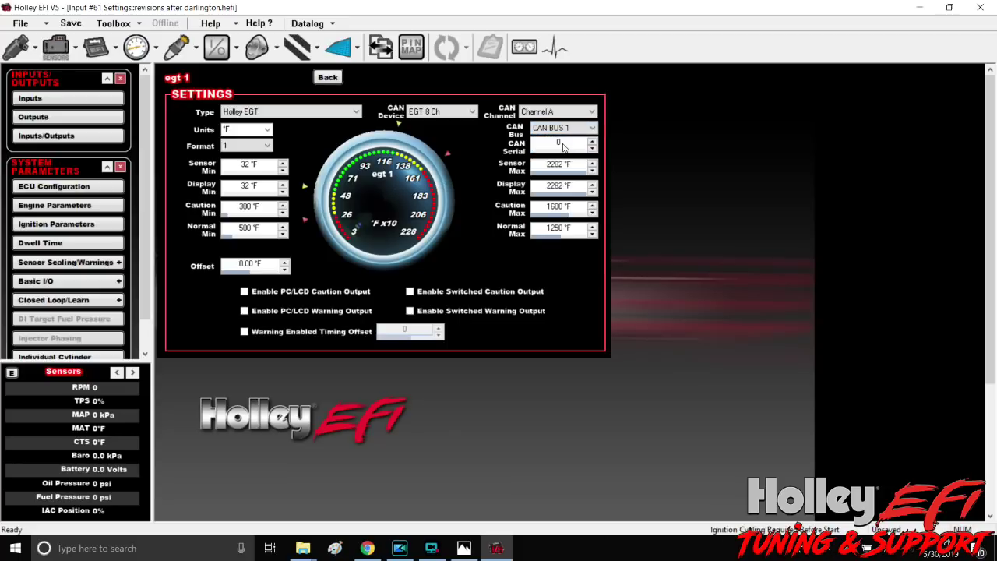
double_click(562, 145)
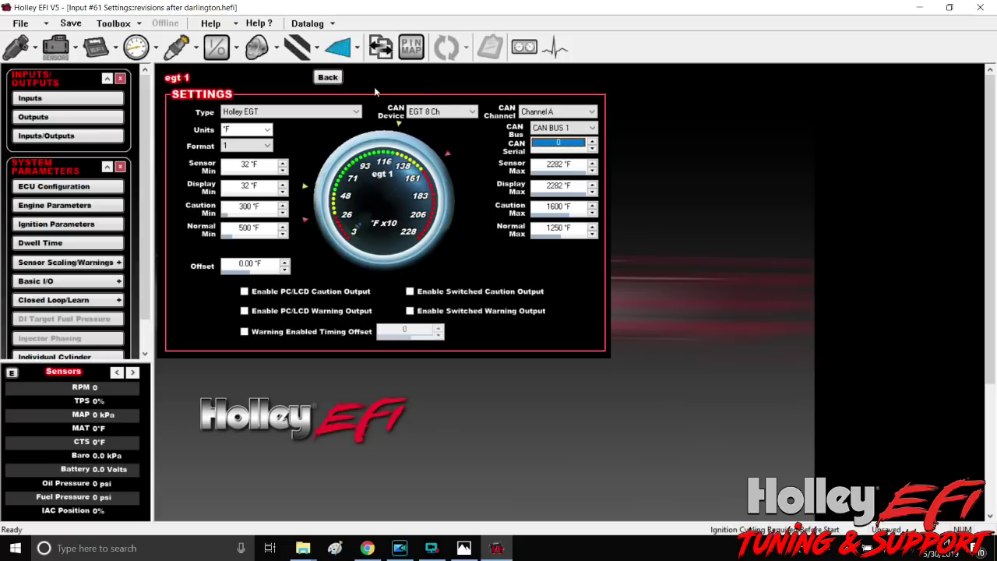
key("Right")
type("308")
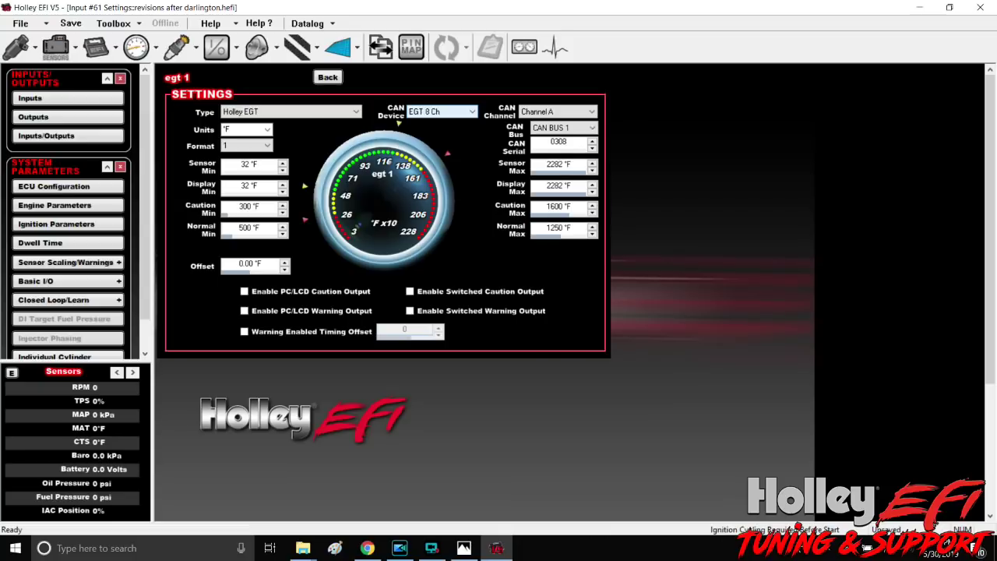
left_click(334, 77)
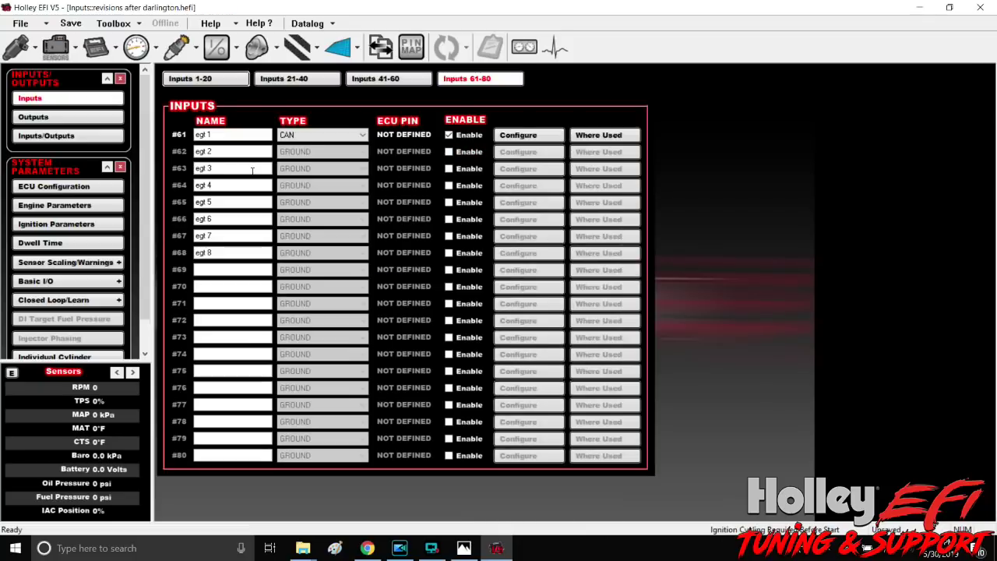
Step: Enable the egt 2 input and set its type to CAN, acknowledging the reset of its parameters
left_click(448, 151)
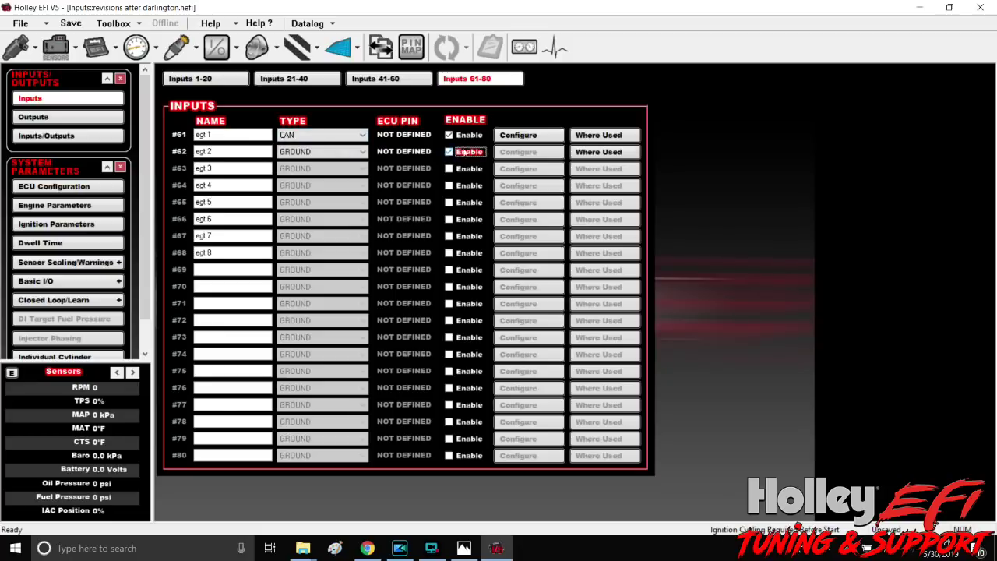
left_click(321, 151)
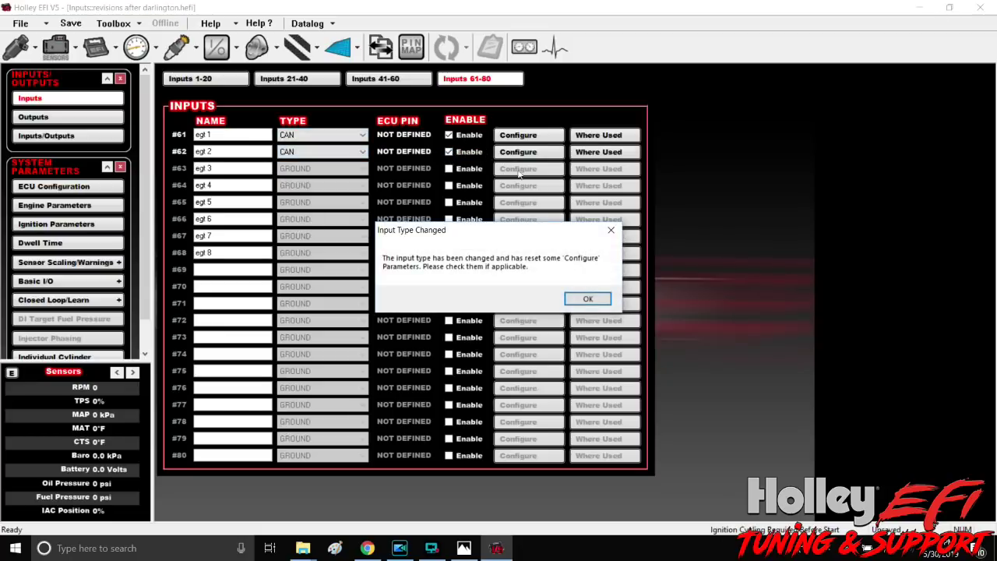
left_click(588, 299)
Step: Configure egt 2 as a Holley EGT sensor on Channel B of the EGT 8 Ch CAN device
left_click(542, 155)
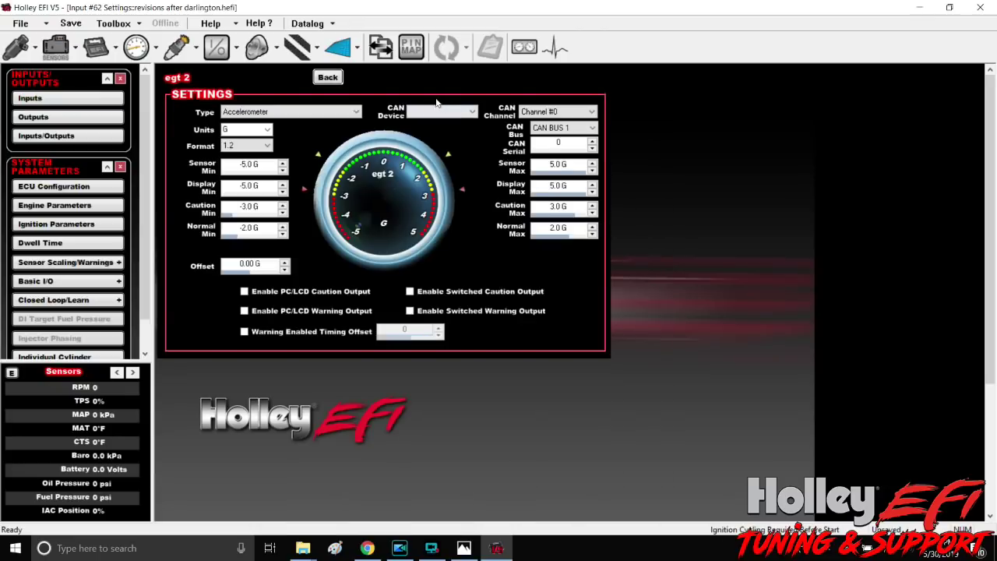
left_click(355, 112)
scroll(319, 191, "down", 3)
scroll(320, 191, "down", 2)
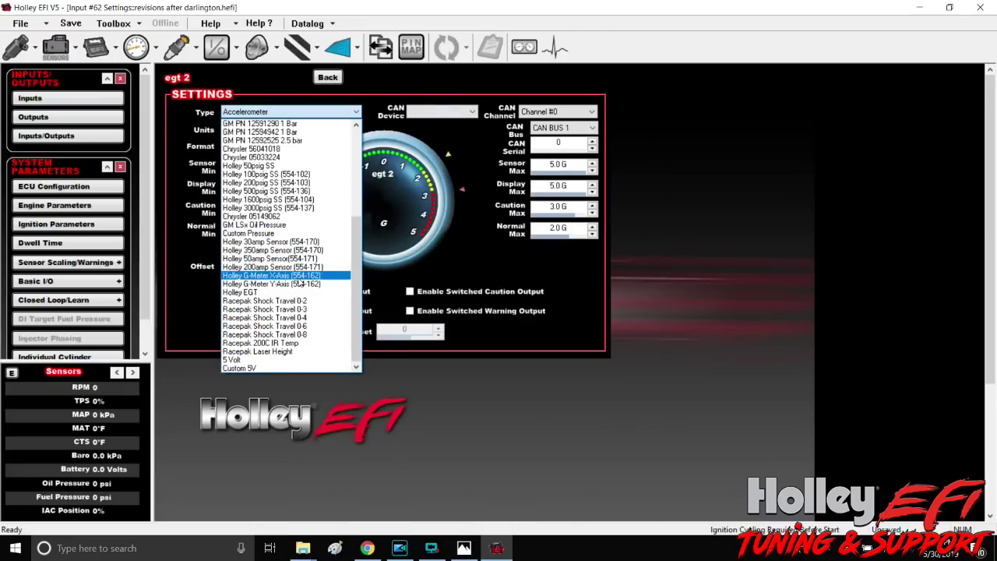
left_click(257, 285)
left_click(418, 114)
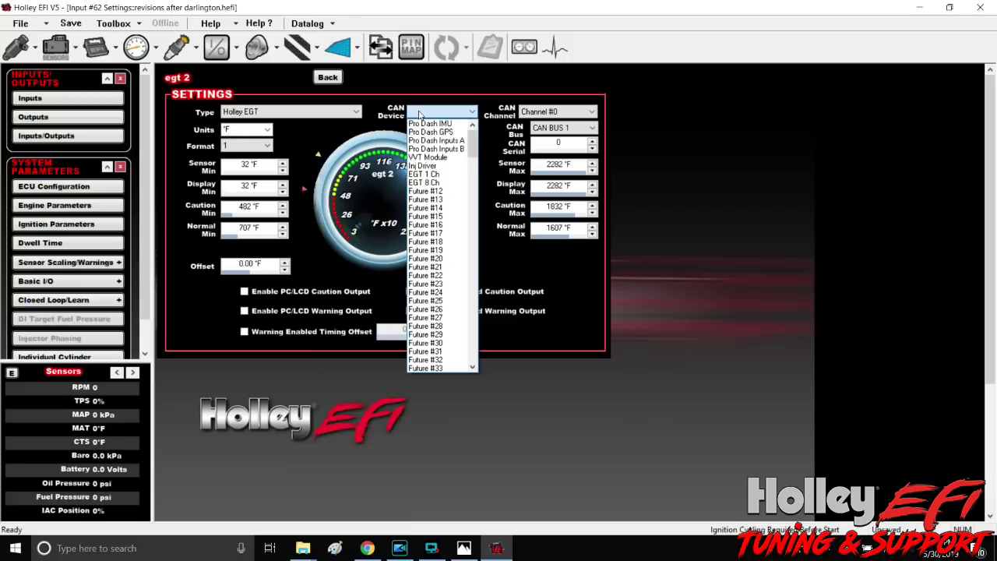
left_click(437, 186)
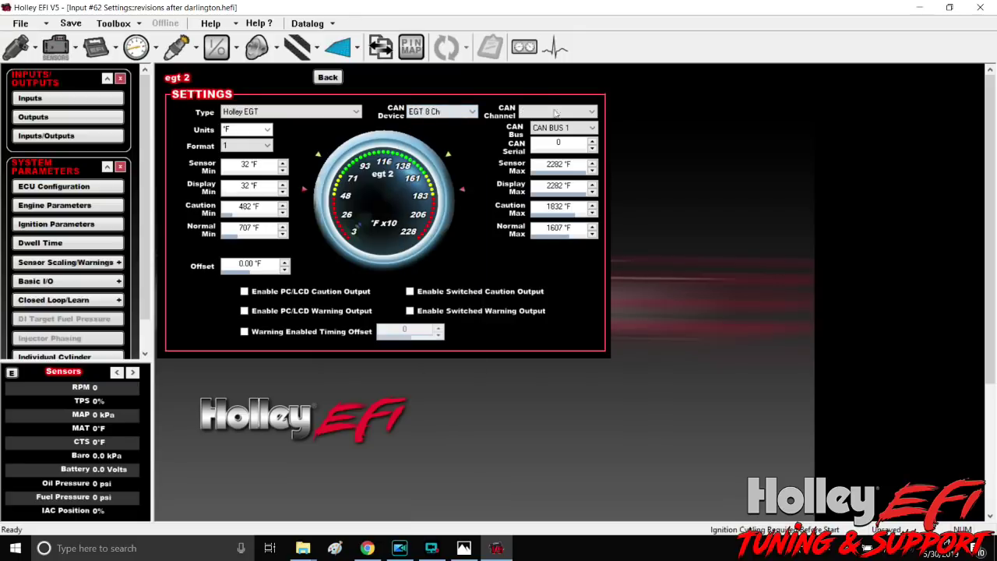
left_click(557, 112)
left_click(554, 130)
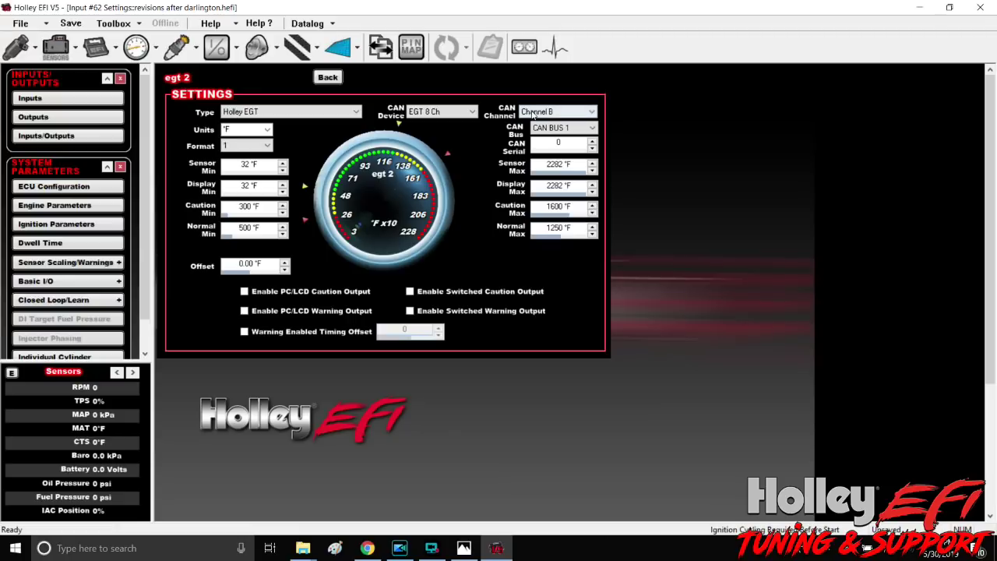
Step: Set the CAN serial of egt 2 to 0308 and return to the inputs list
left_click(559, 144)
type("0308")
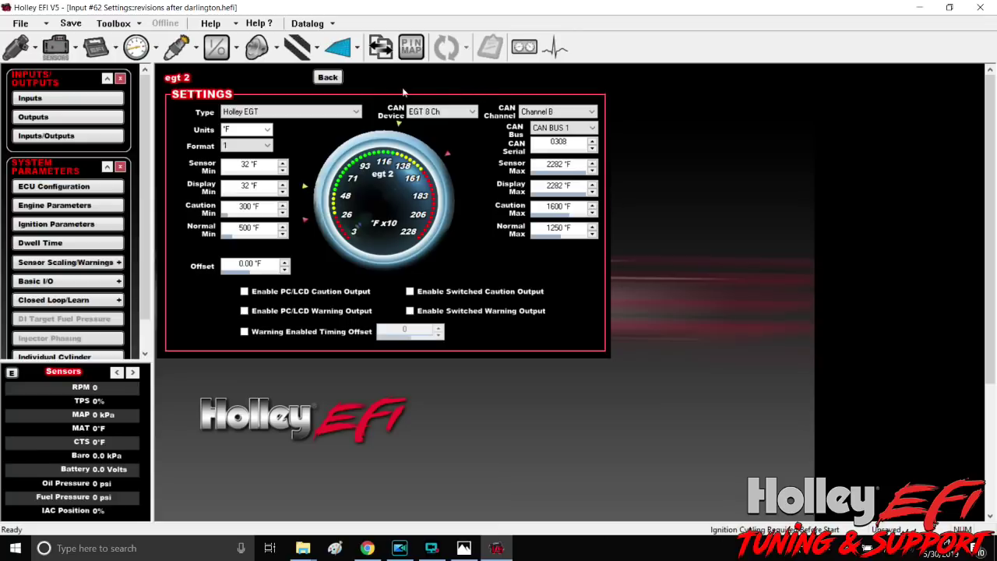
left_click(328, 77)
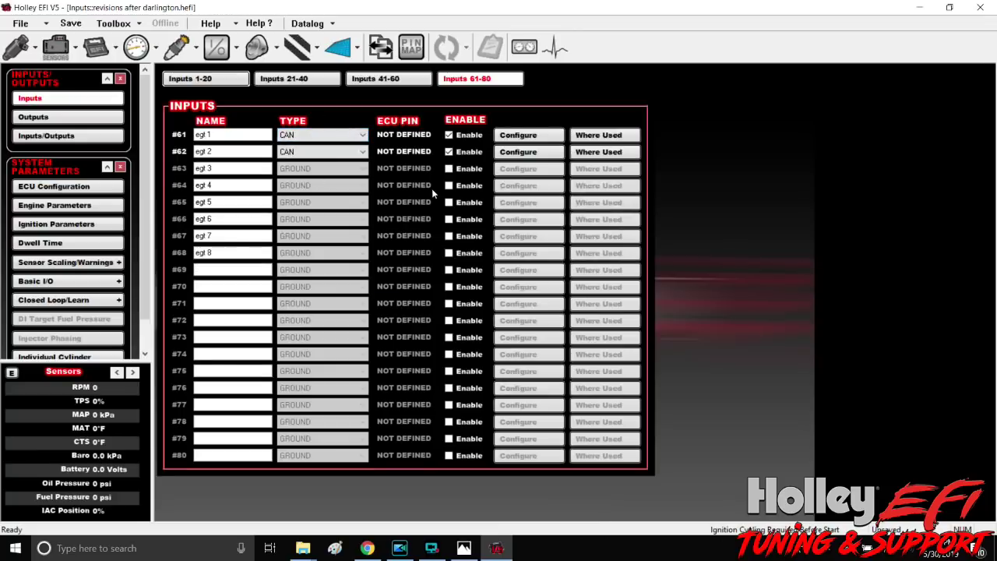
Step: Enable the egt 3 input and set its type to CAN, acknowledging the reset of its parameters
left_click(467, 169)
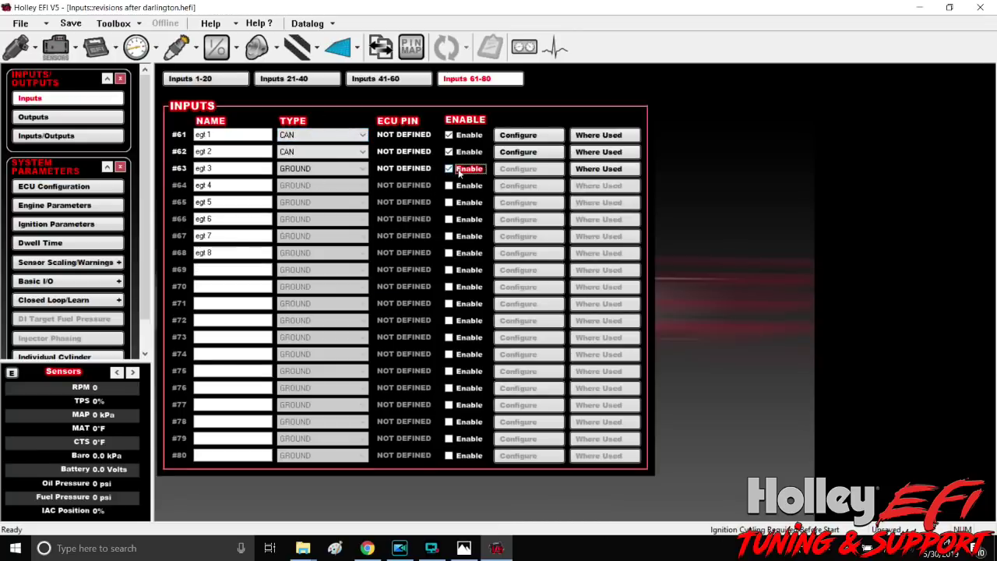
left_click(349, 169)
left_click(324, 241)
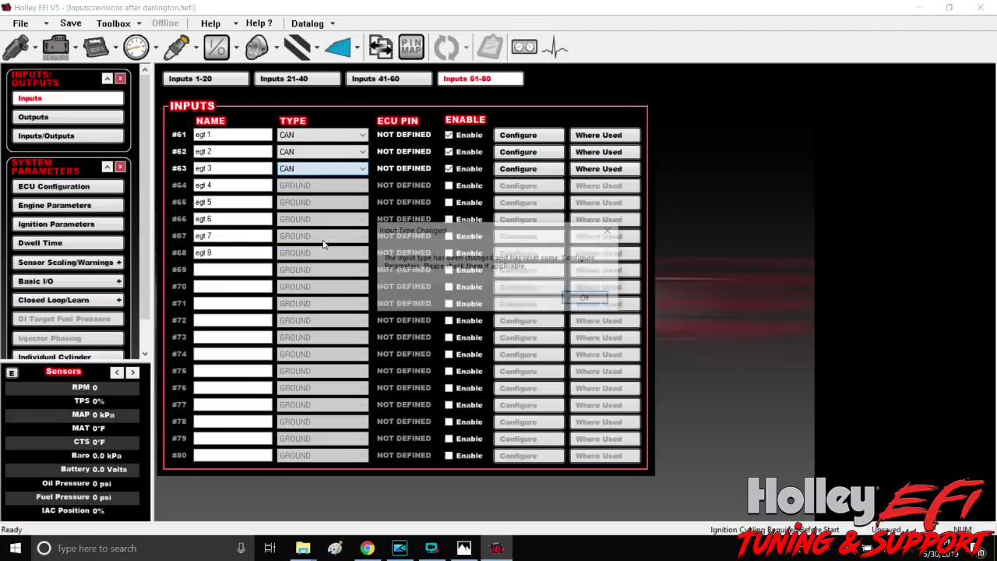
left_click(585, 298)
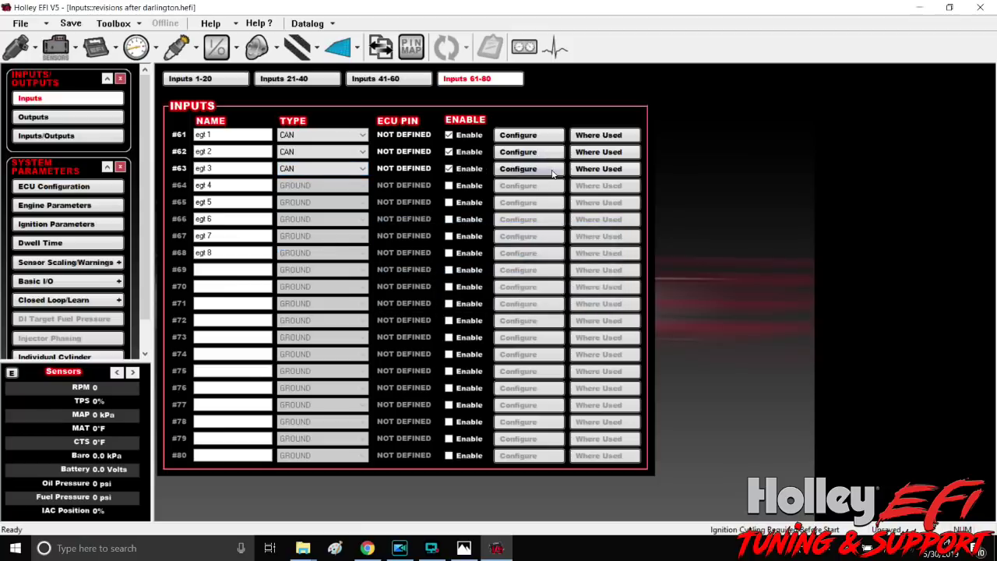
Step: Configure egt 3 as a Holley EGT sensor on Channel C of the EGT 8 Ch CAN device
left_click(549, 168)
left_click(353, 114)
scroll(288, 280, "down", 5)
left_click(288, 284)
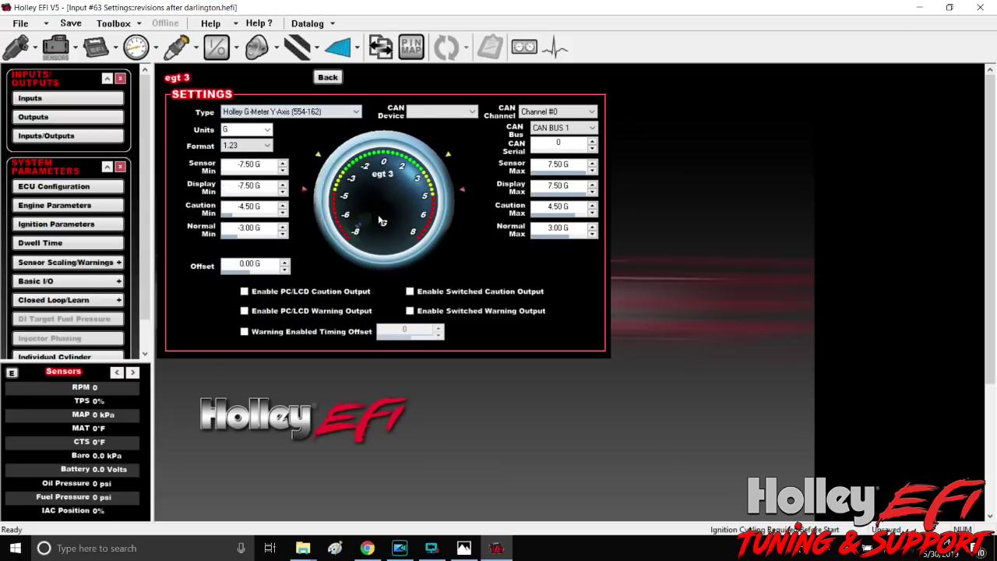
left_click(355, 111)
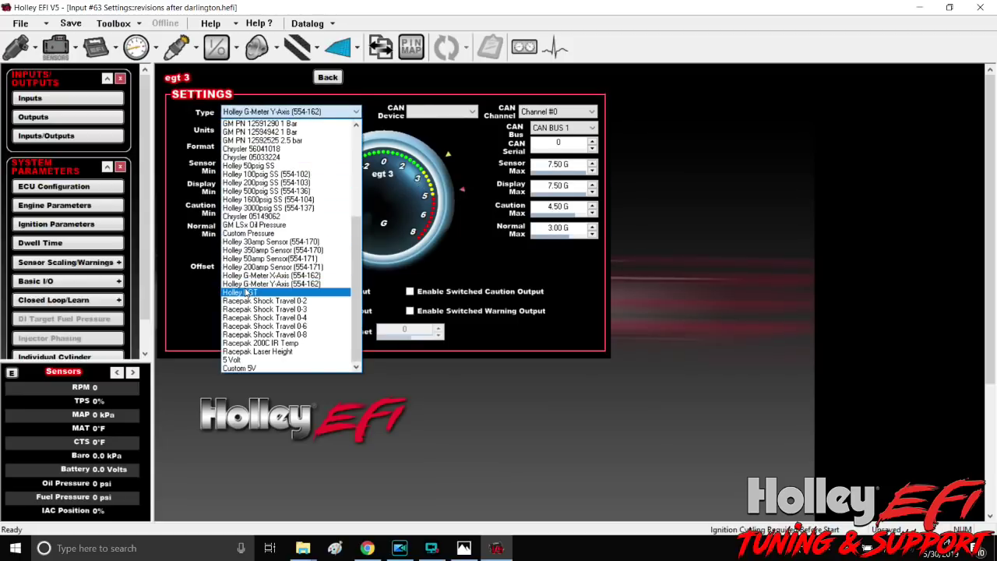
left_click(288, 276)
left_click(443, 114)
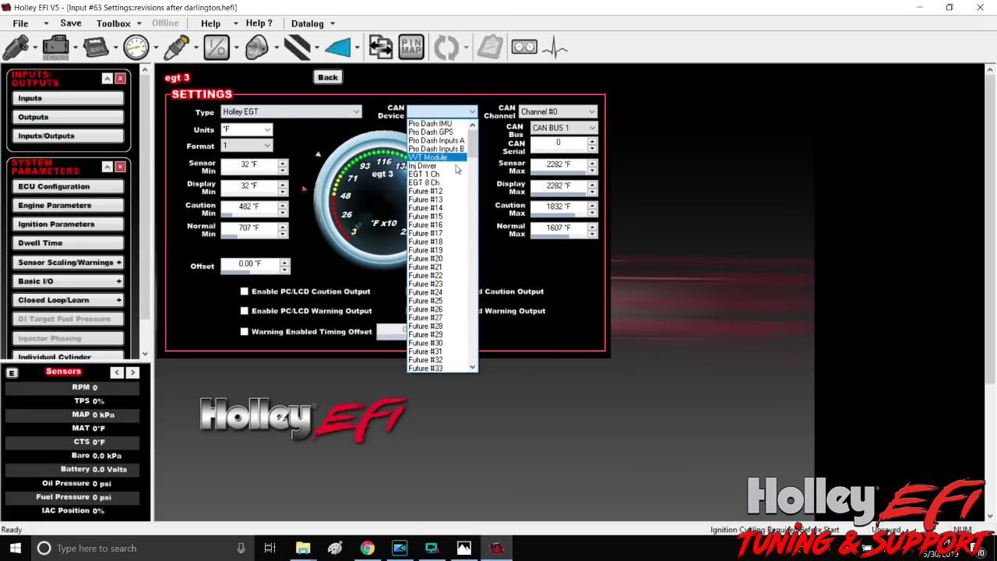
left_click(457, 182)
left_click(558, 112)
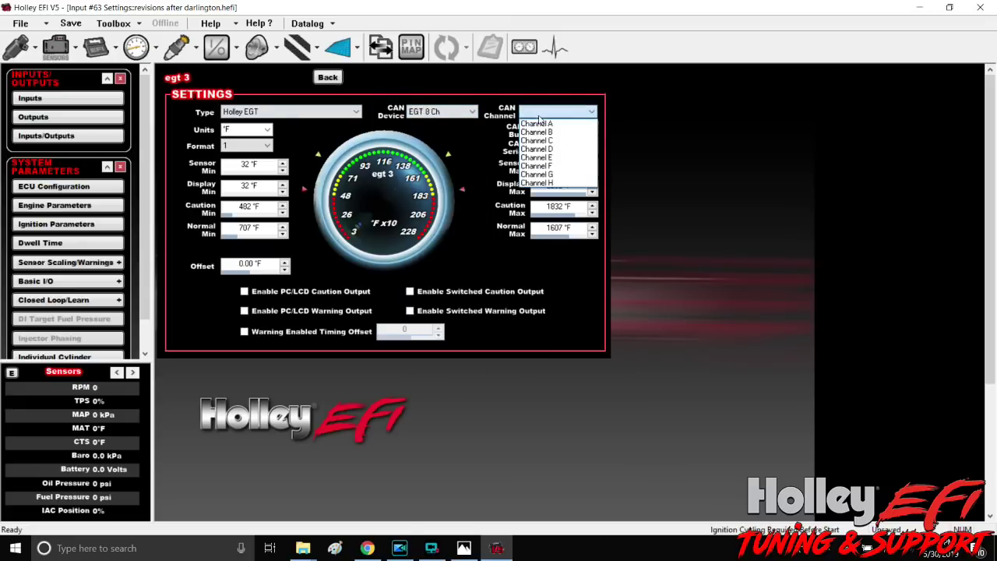
left_click(549, 141)
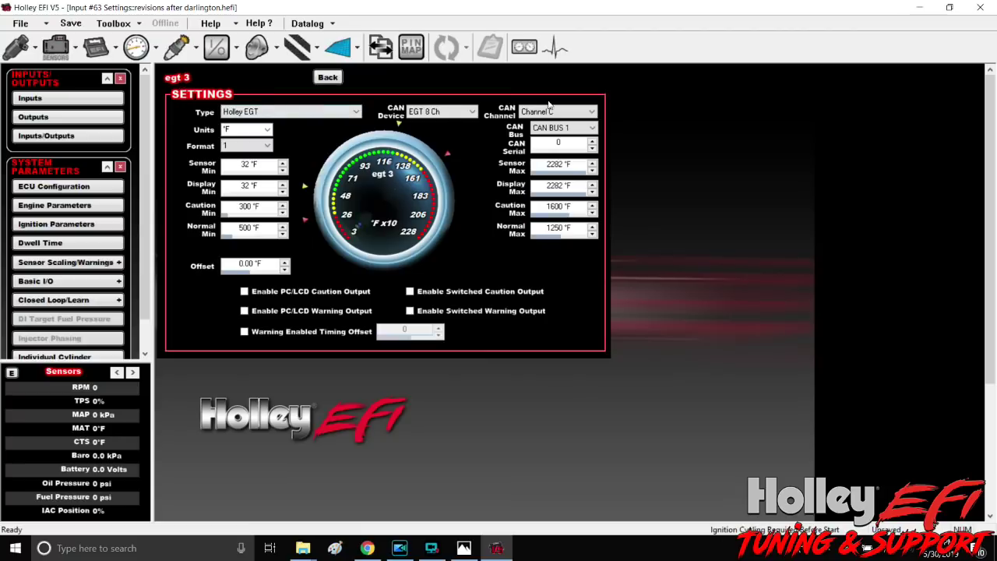
Step: Set the CAN serial of egt 3 to 0308 and return to the inputs list
left_click(561, 148)
type("0308")
left_click(328, 78)
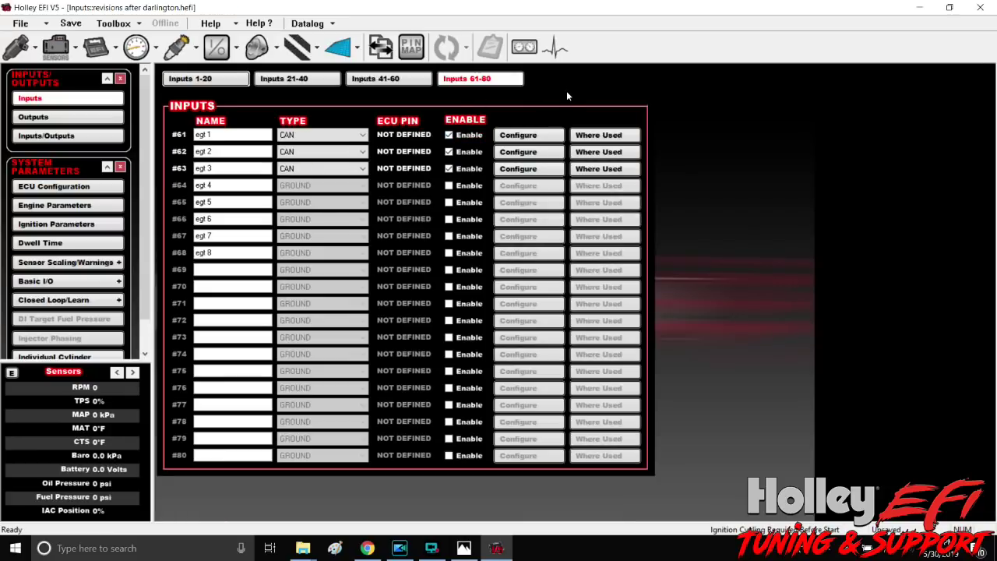
Step: View the EGT readout group on the gauge panel, then close the panel
left_click(524, 47)
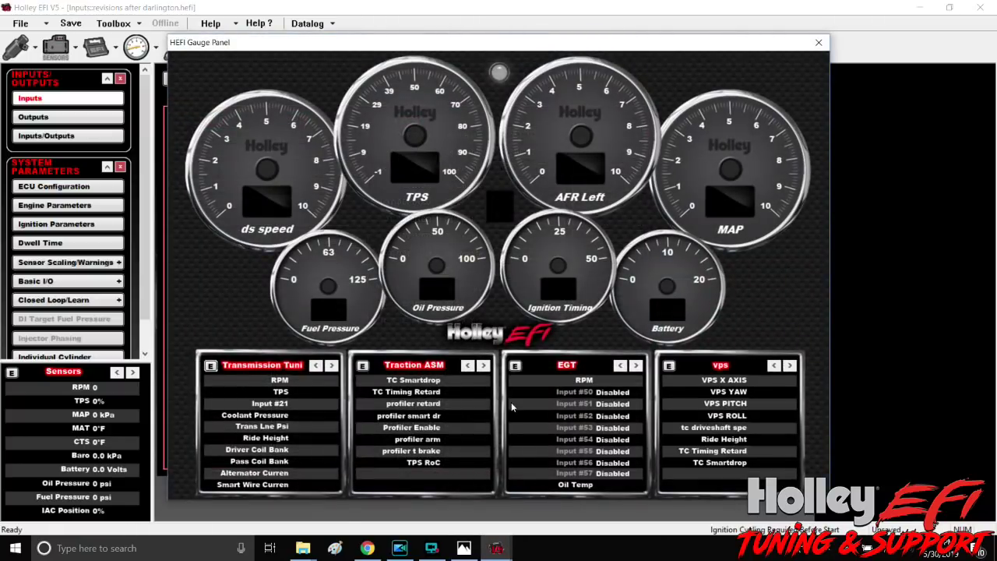
left_click(819, 43)
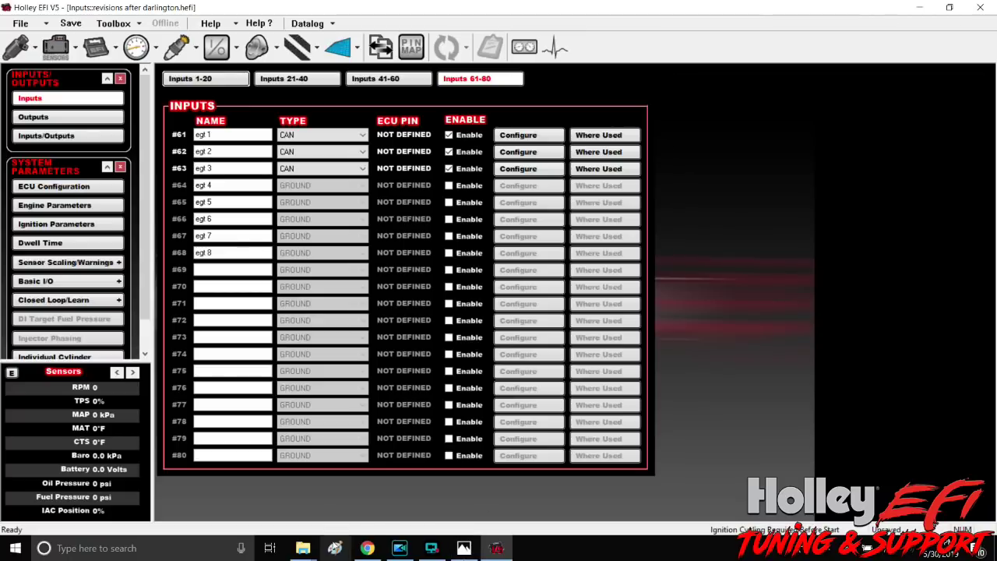
mouse_move(440, 549)
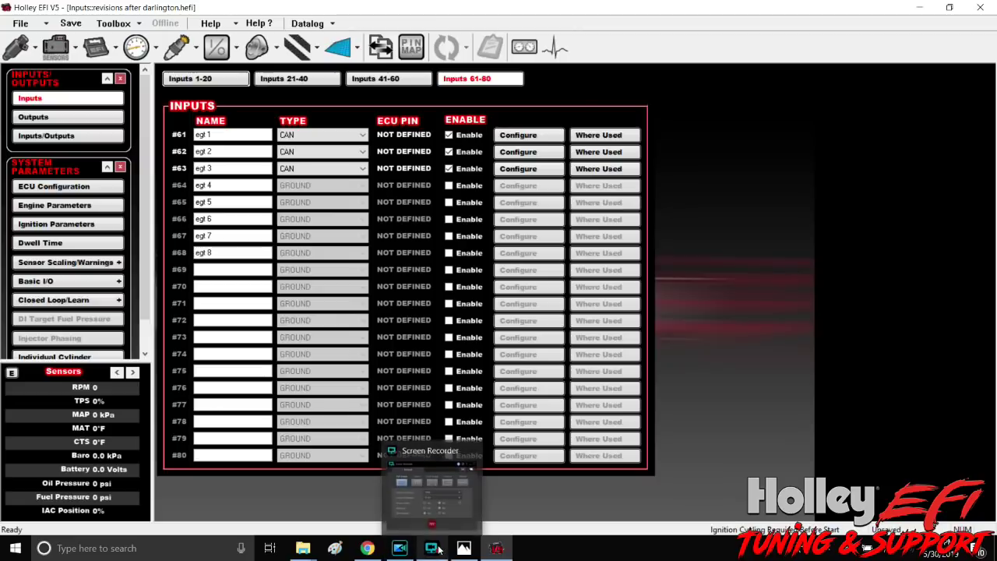
left_click(439, 499)
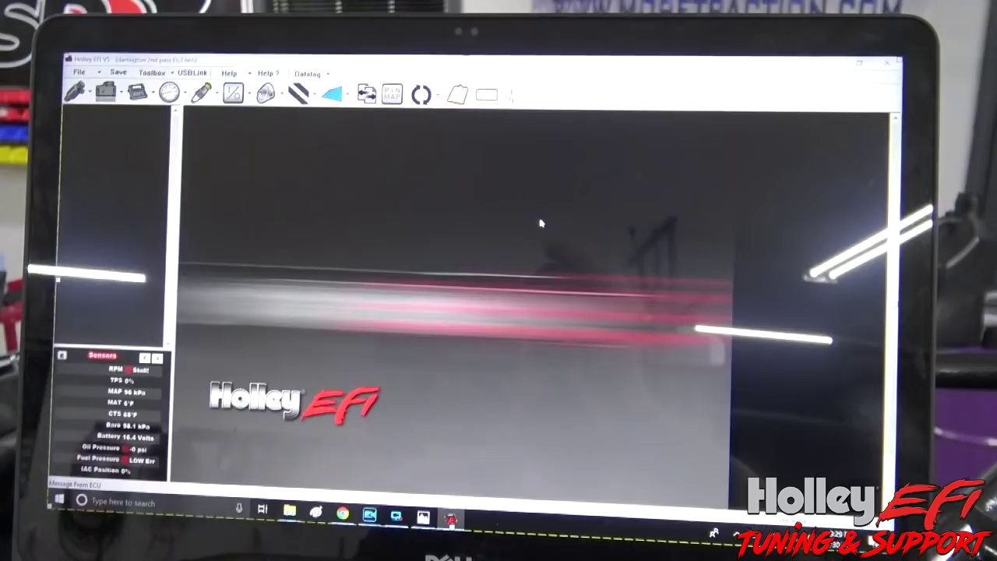